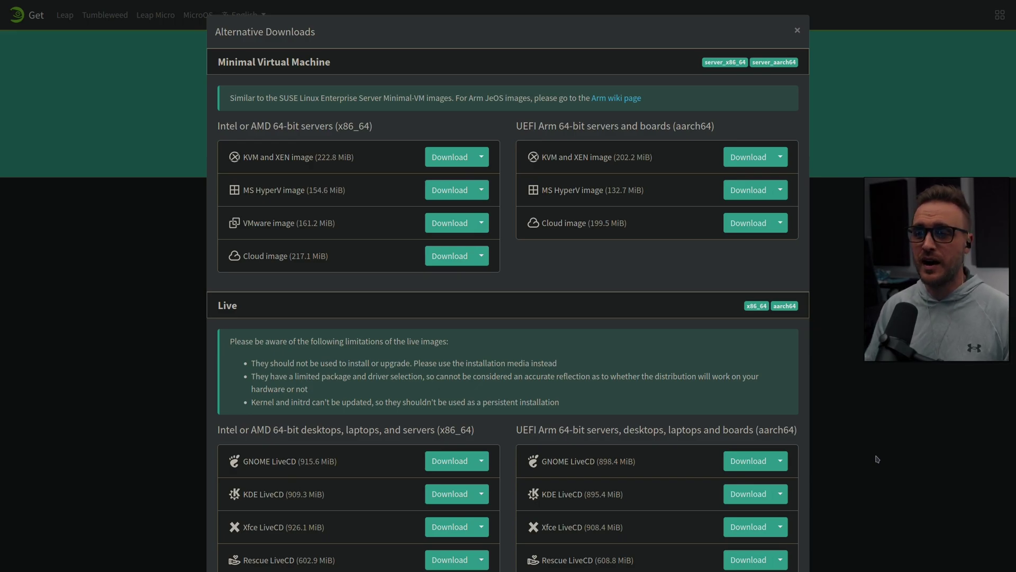
- Review the Tumbleweed Alternative Downloads listing of images, then close the overview
scroll(307, 471, "down", 1)
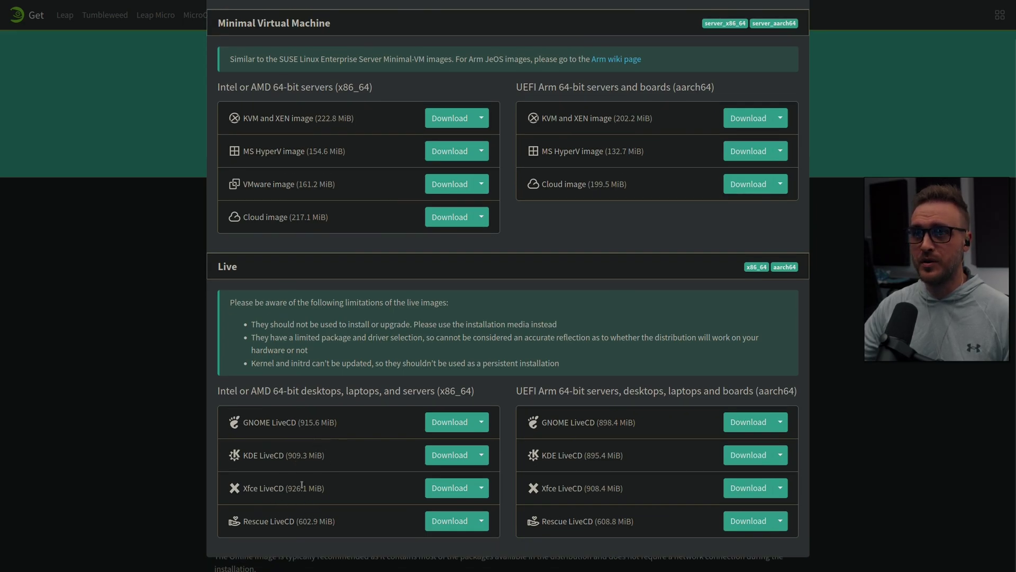
scroll(299, 487, "up", 1)
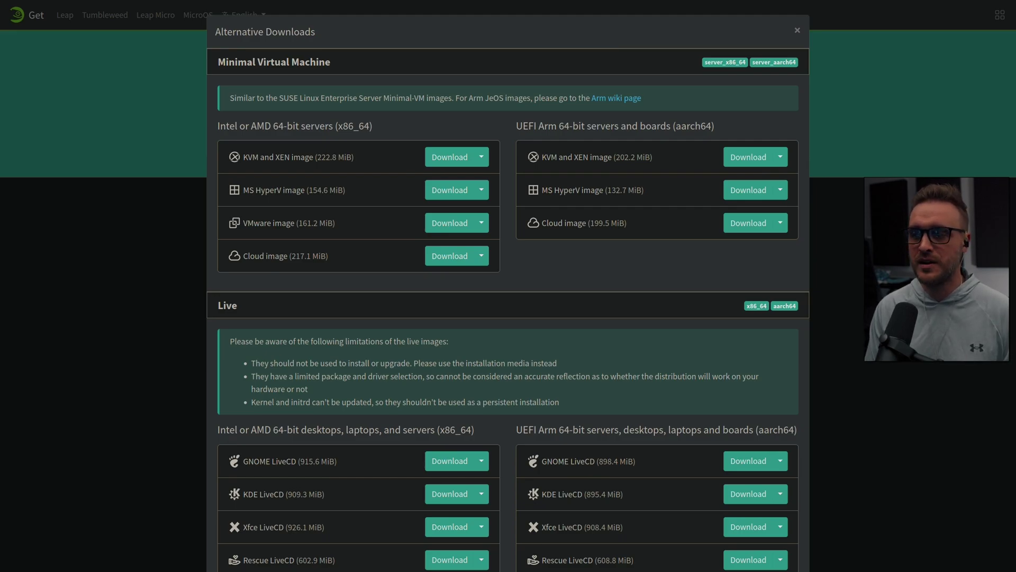
key("Escape")
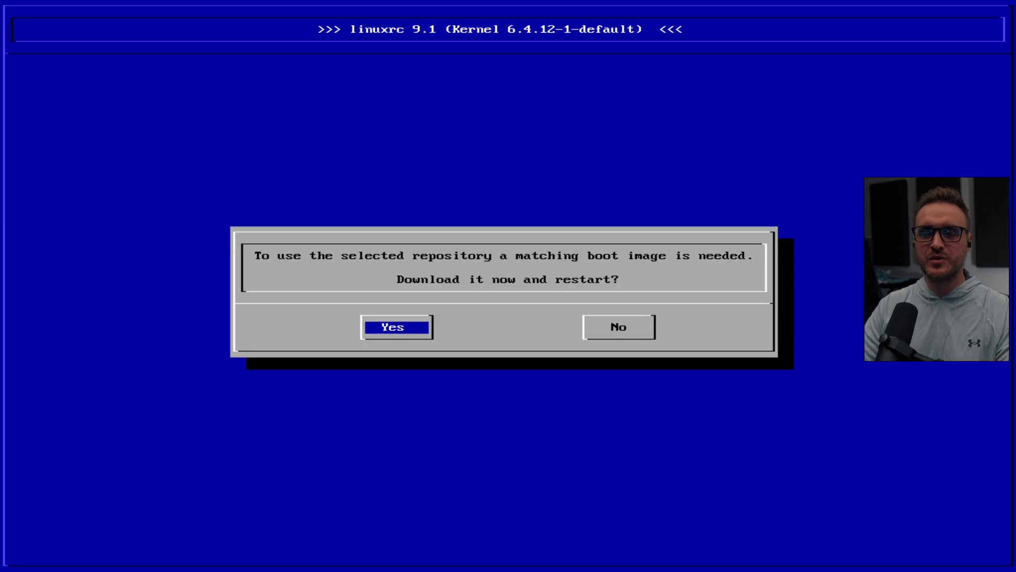
- Accept the matching boot image, keep English (US), and apply the white-black.qss theme
key("Return")
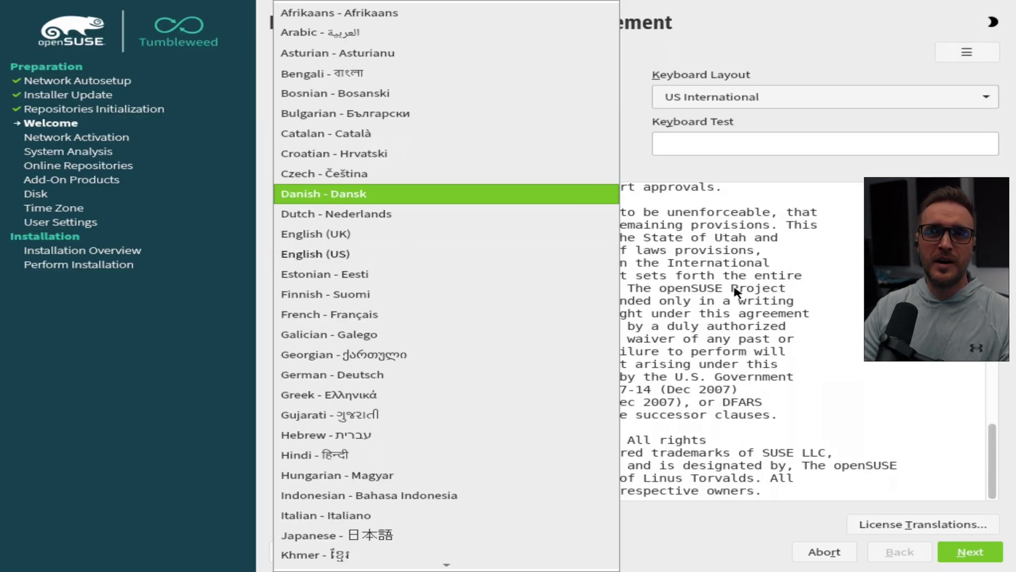
left_click(313, 256)
key("ctrl+alt+shift+s")
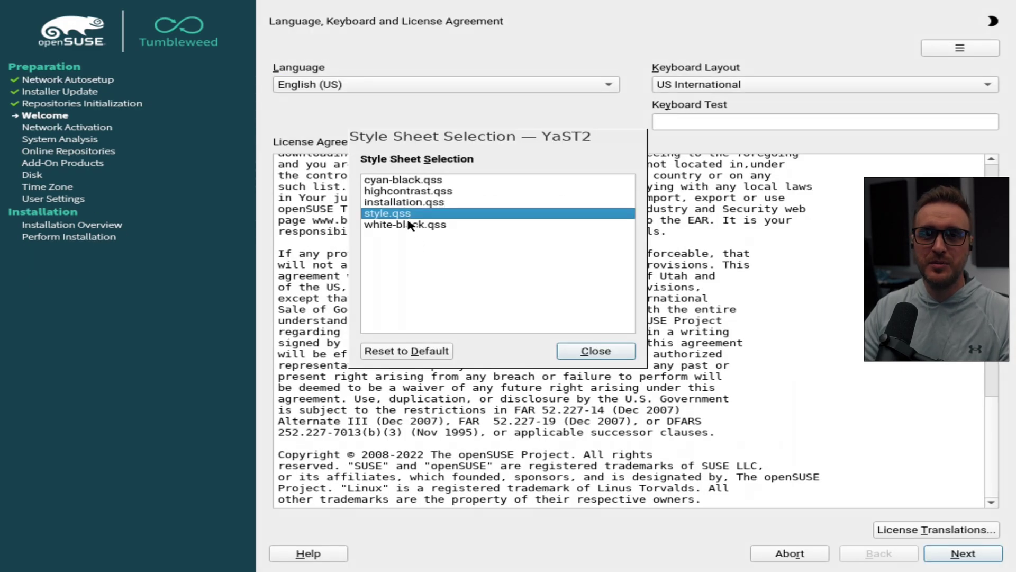
left_click(408, 224)
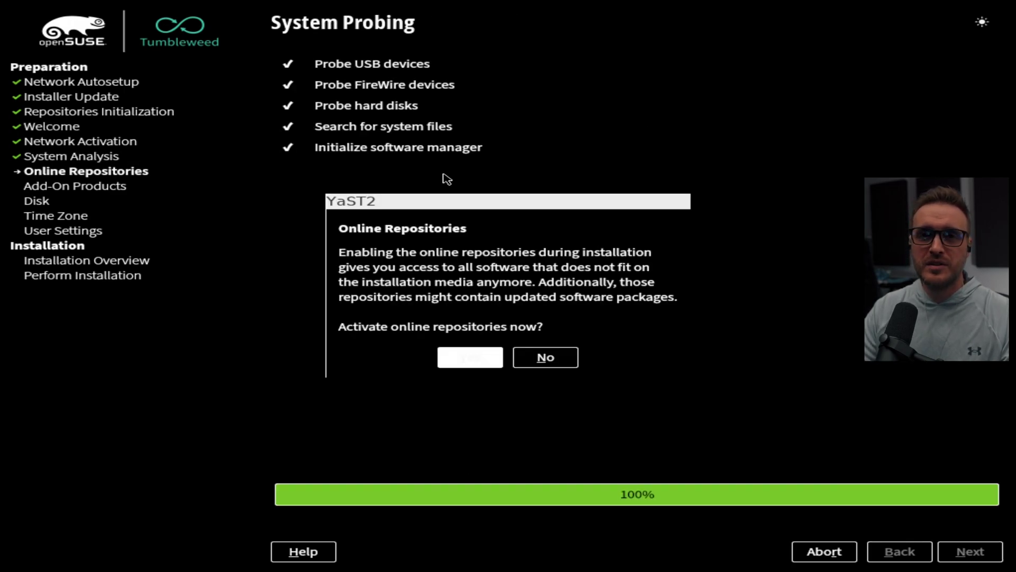
- Activate the online repositories and choose the Desktop with KDE Plasma system role
left_click(470, 357)
left_click(414, 152)
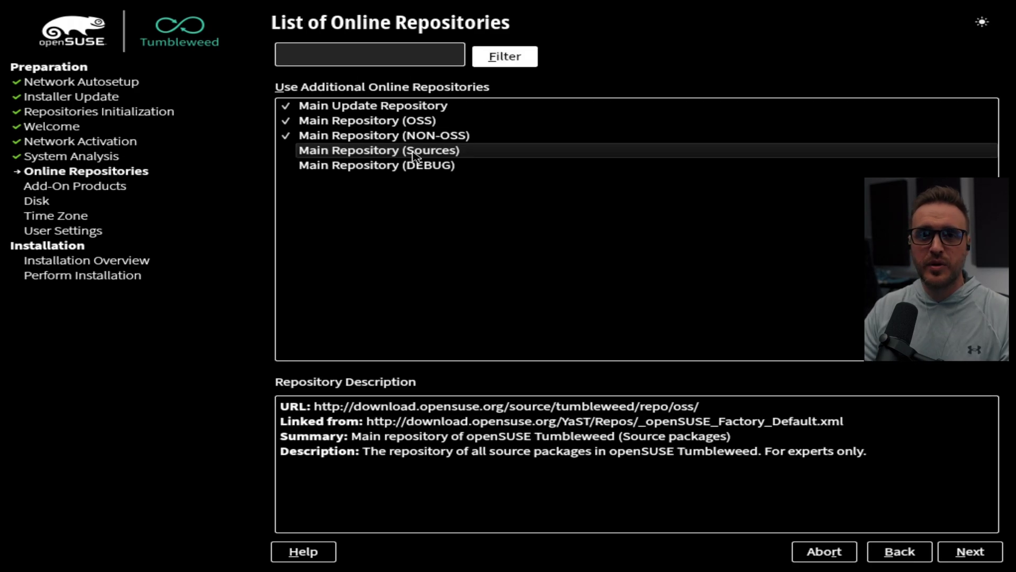
left_click(970, 551)
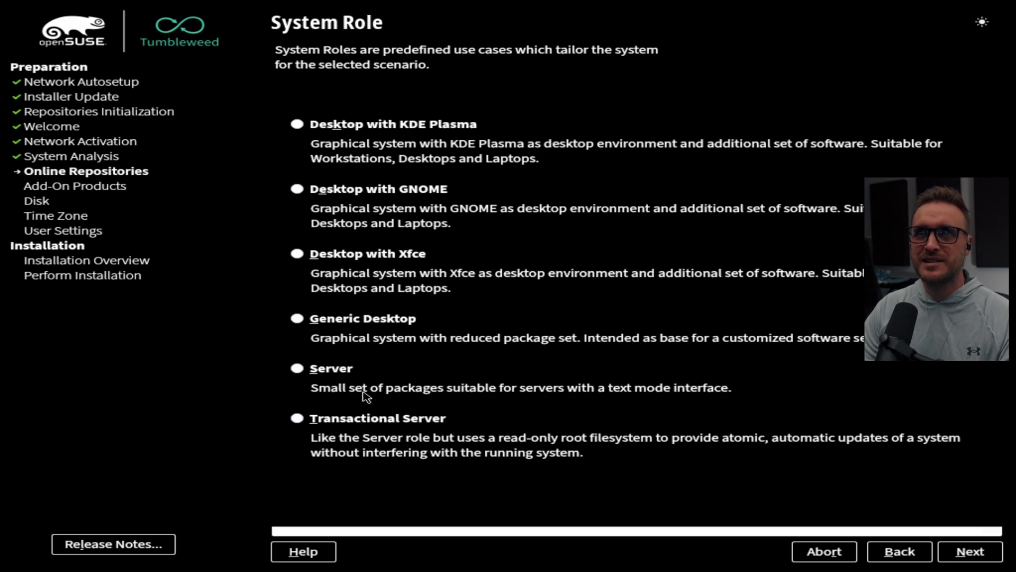
left_click(298, 125)
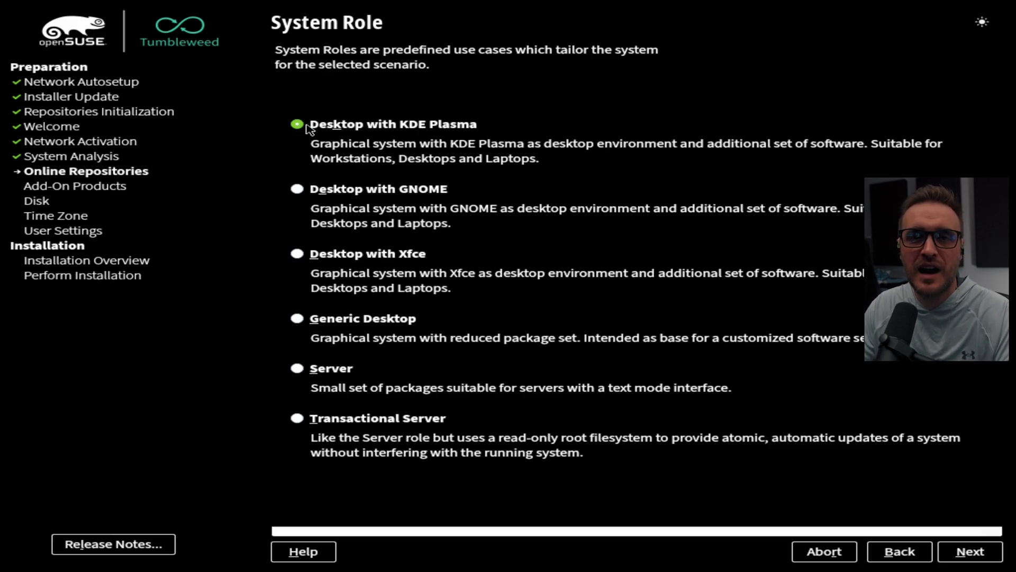
left_click(964, 555)
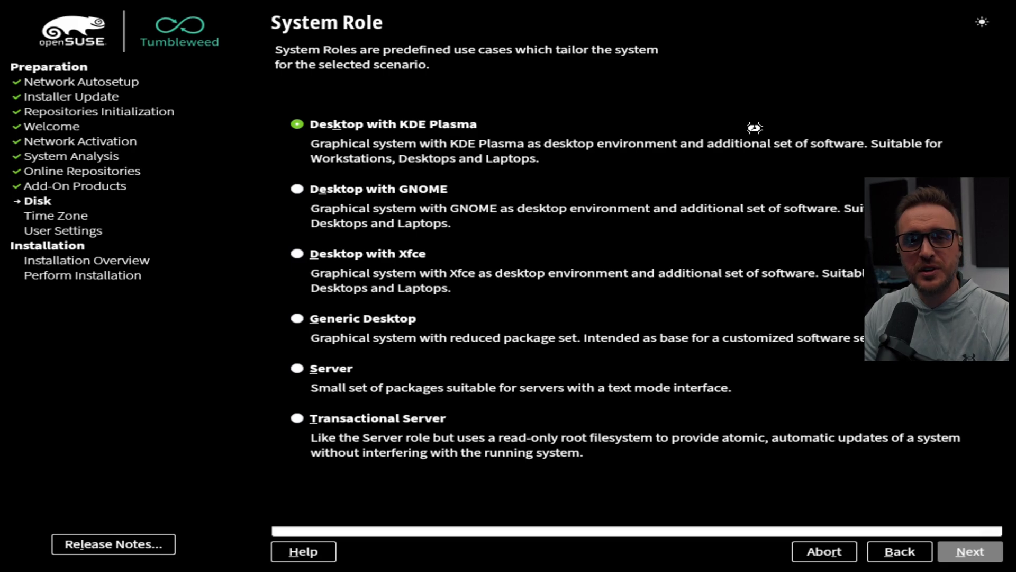
- Install onto the nvme1n1 disk, keeping the default partition removal and scheme
left_click(962, 553)
left_click(965, 551)
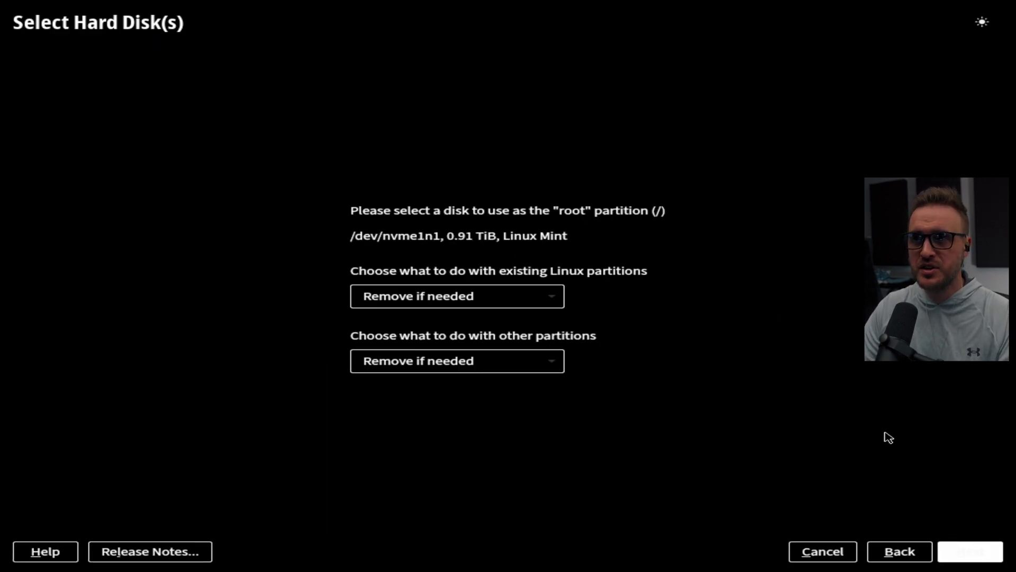
left_click(960, 557)
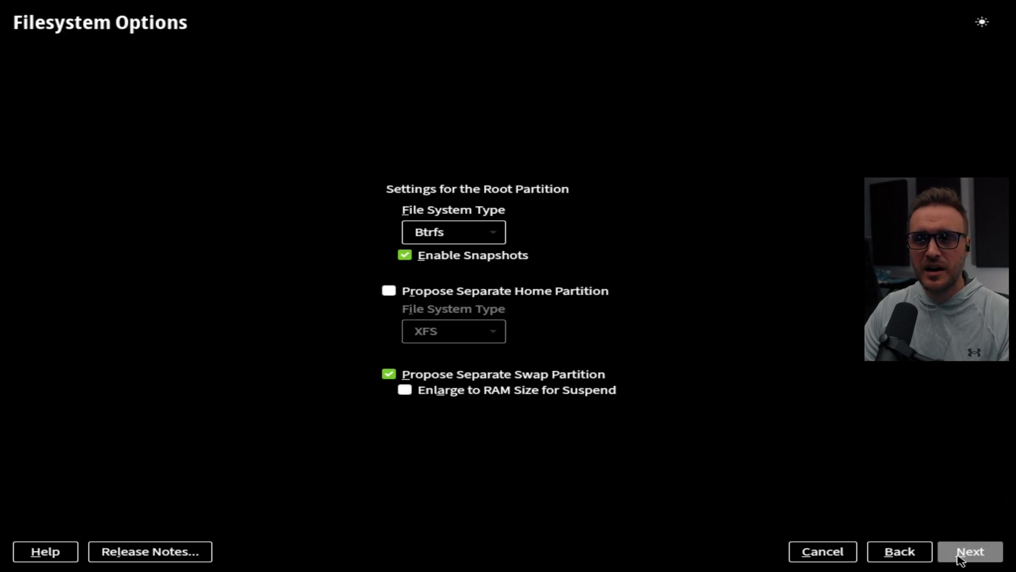
- Keep Btrfs for root, drop the swap partition, and add a separate Btrfs home partition
left_click(481, 237)
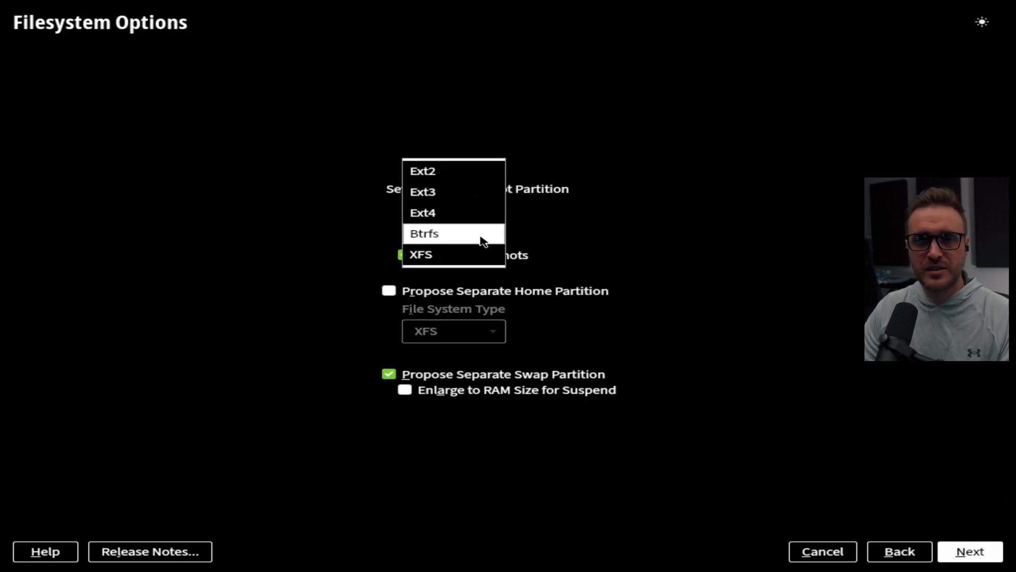
left_click(482, 239)
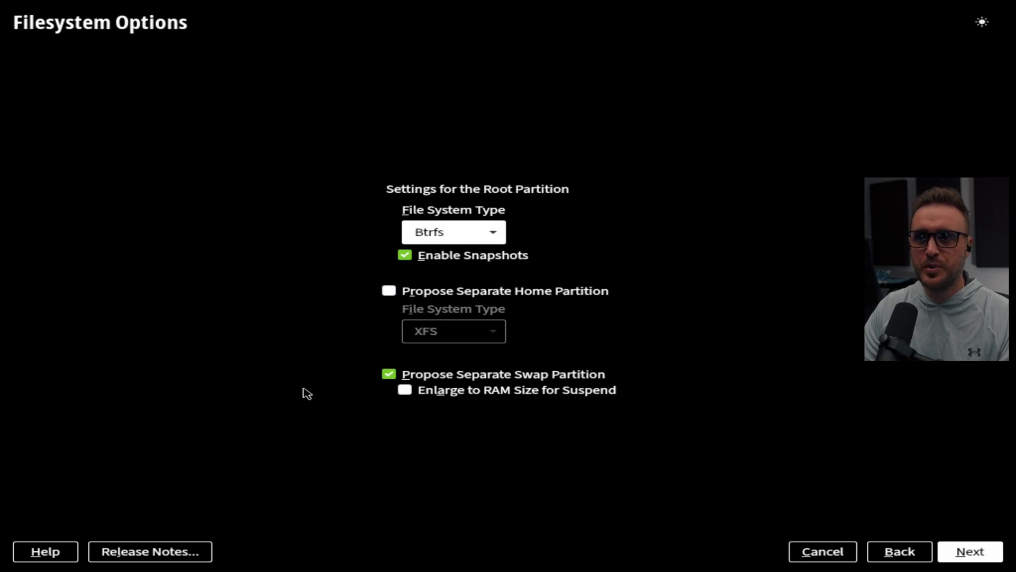
left_click(388, 374)
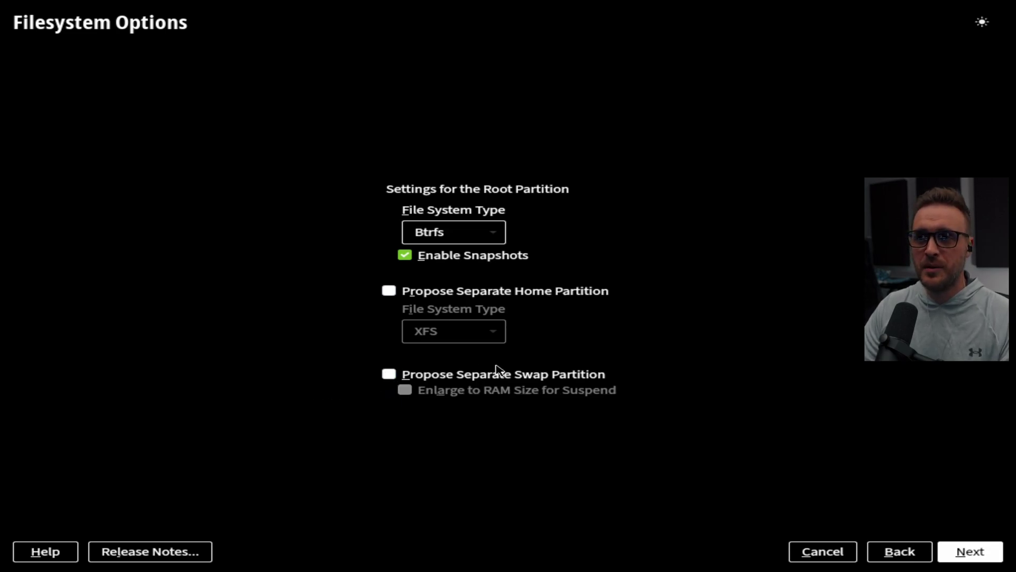
left_click(459, 295)
left_click(488, 335)
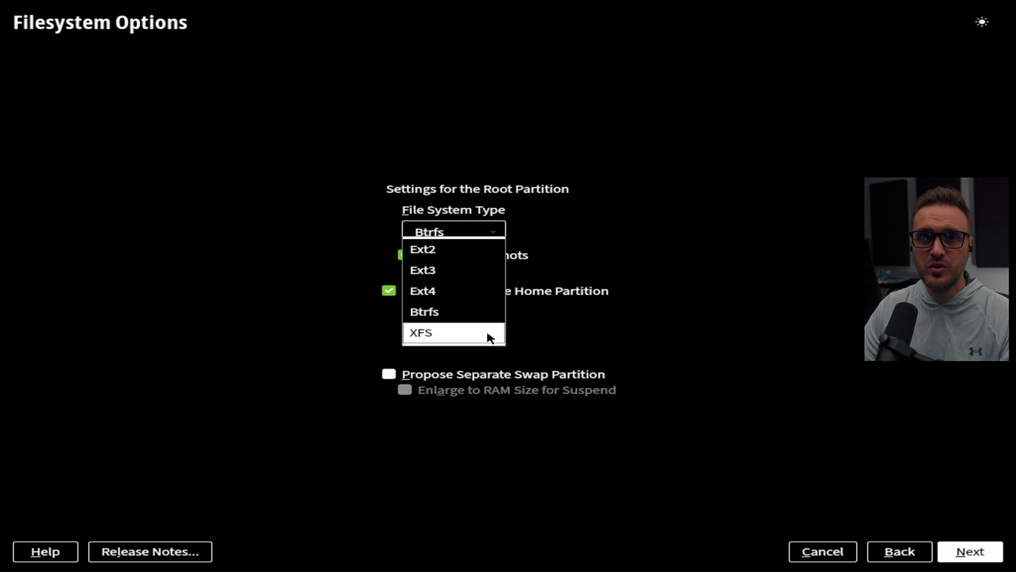
left_click(481, 314)
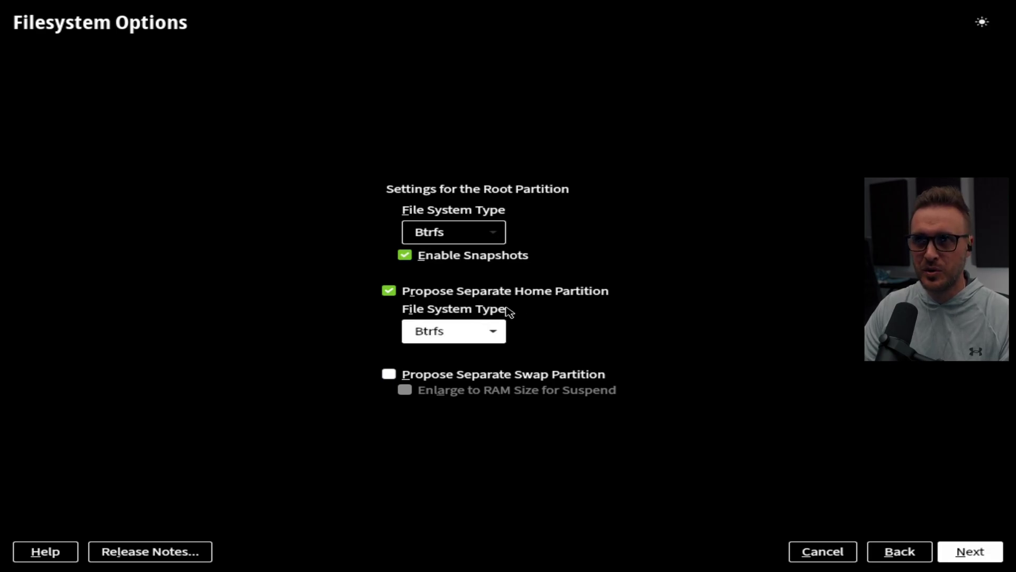
key("Return")
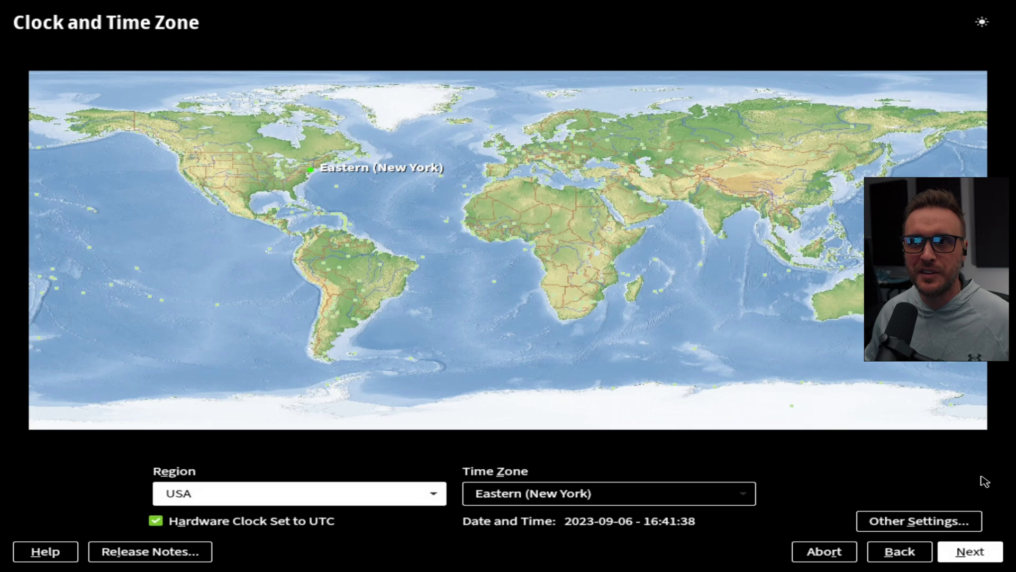
- Keep the Eastern (New York) time zone with the hardware clock in UTC, then open Other Settings
left_click(522, 497)
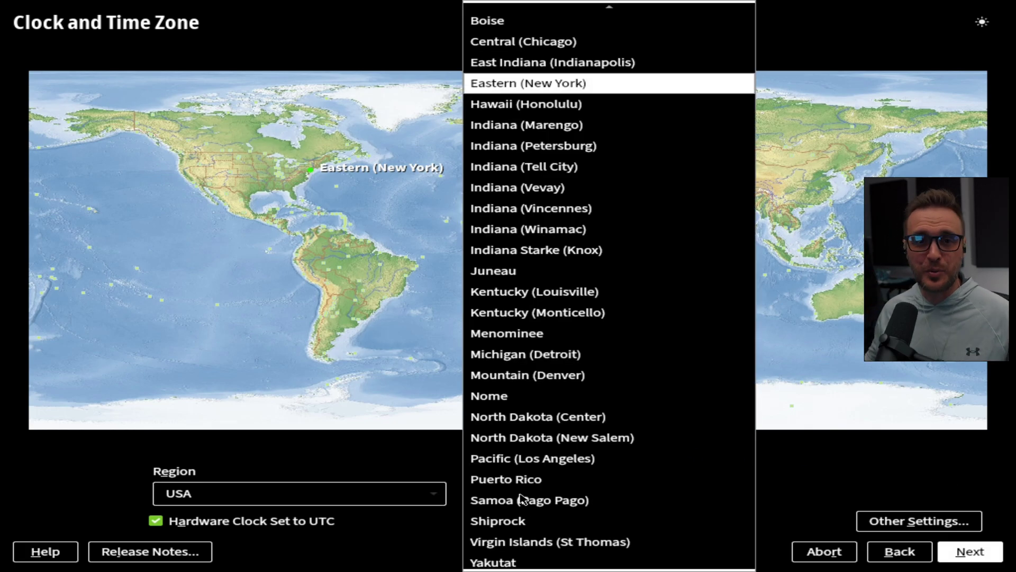
left_click(541, 86)
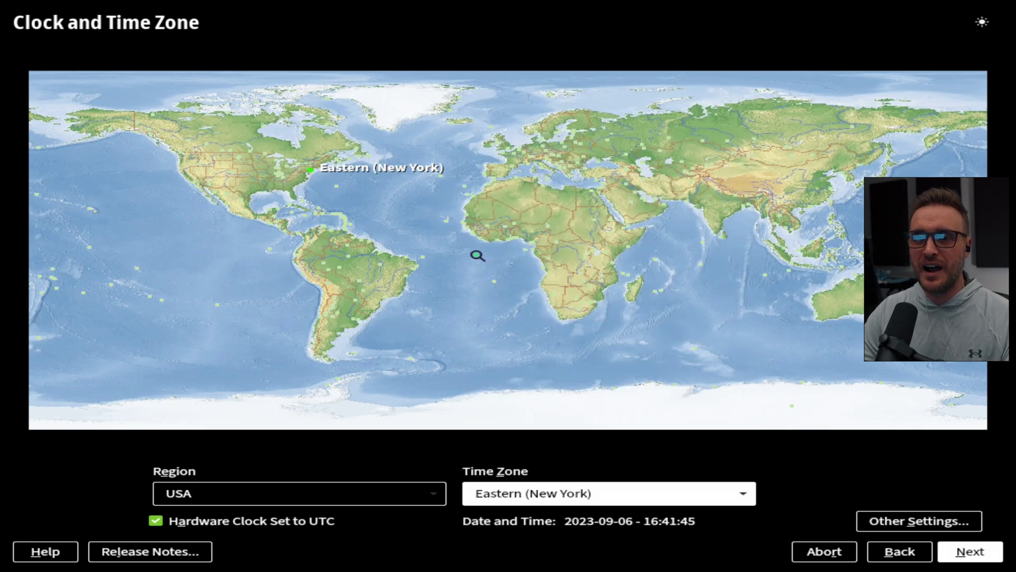
left_click(270, 525)
left_click(270, 525)
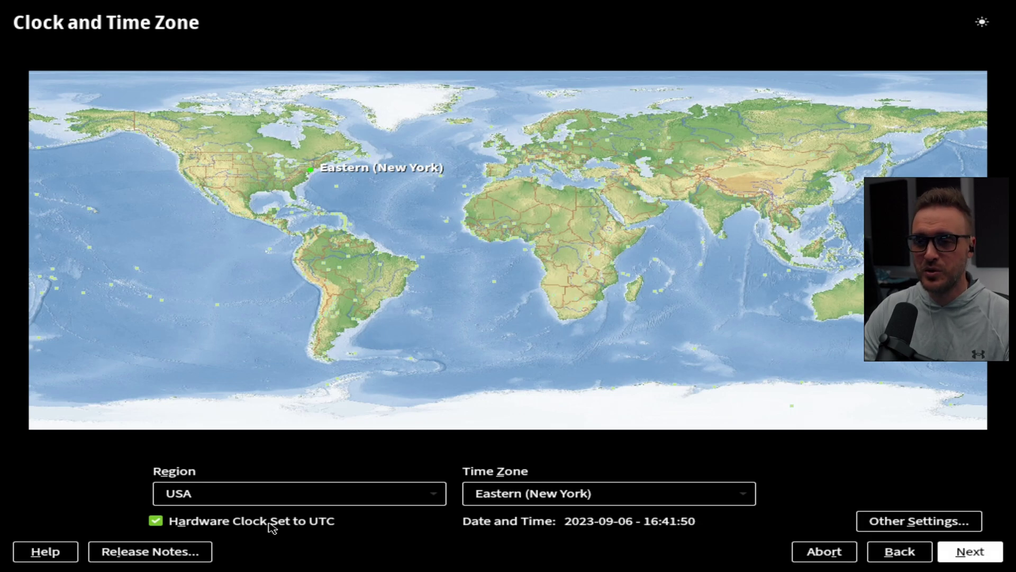
left_click(934, 523)
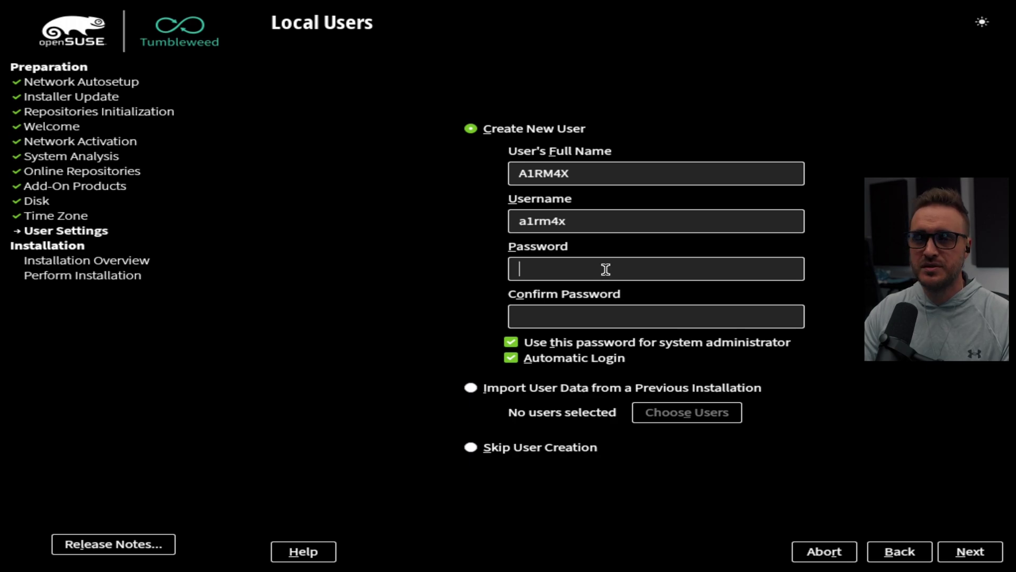
- Enter the local user's password, then review the Installation Settings summary
type("•••••")
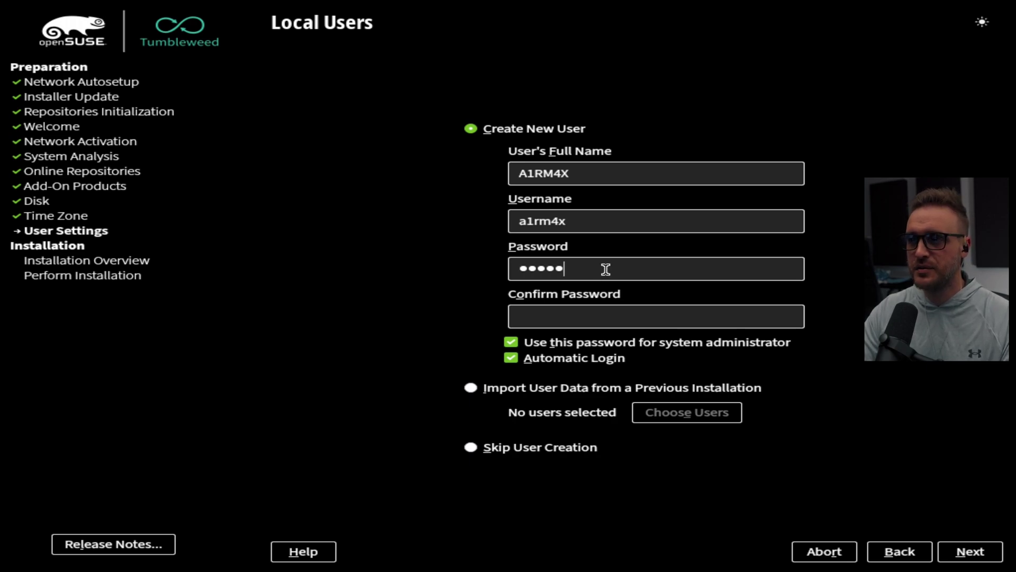
type("•••")
key("Tab")
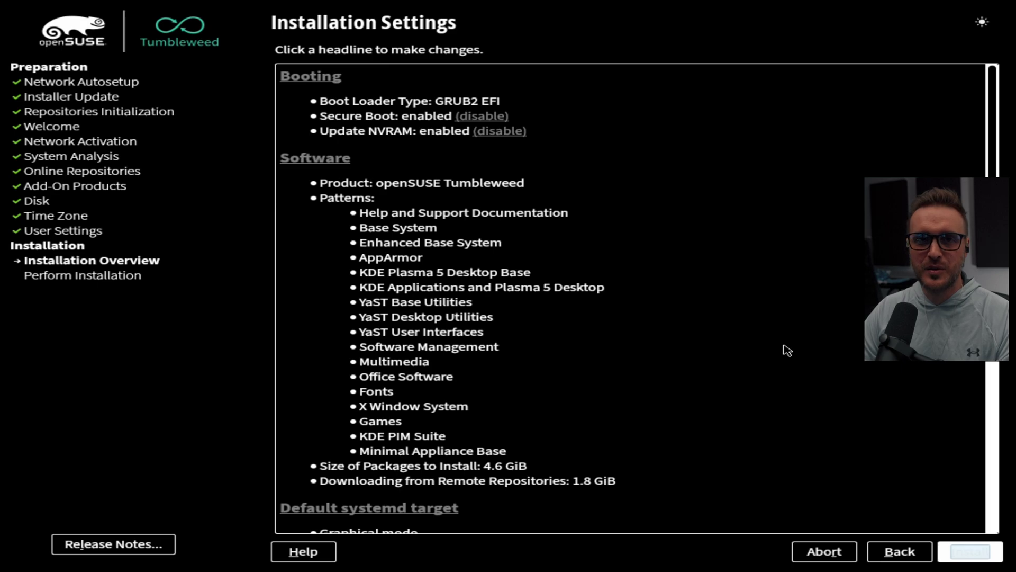
scroll(787, 349, "down", 5)
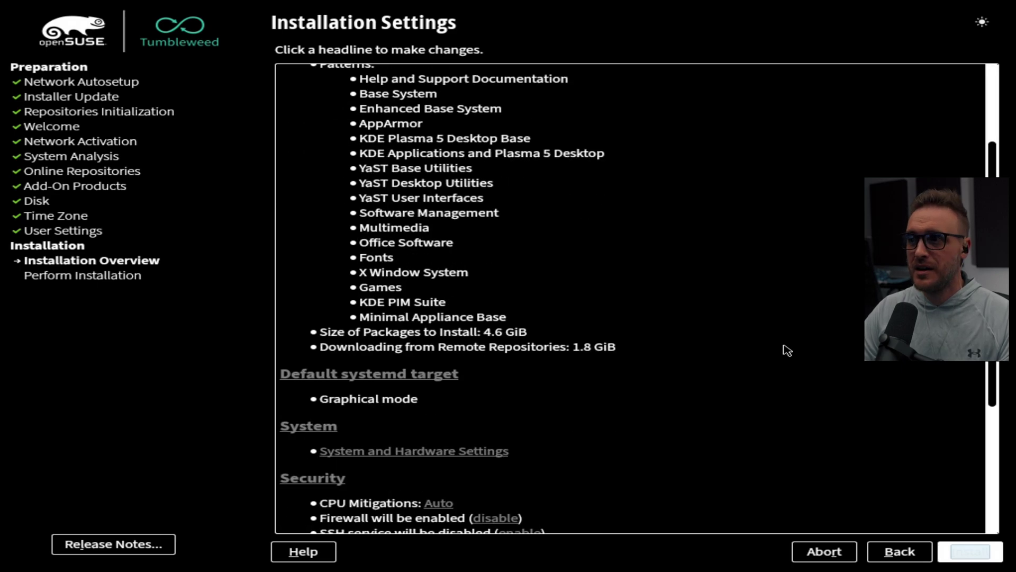
scroll(787, 350, "down", 5)
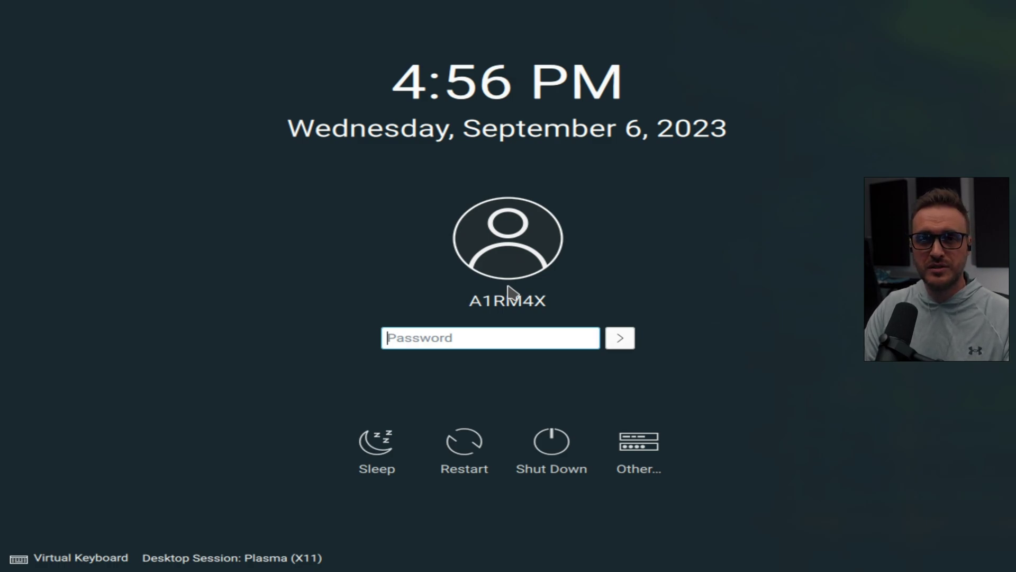
- Open the Desktop Session list on the SDDM login screen
left_click(257, 562)
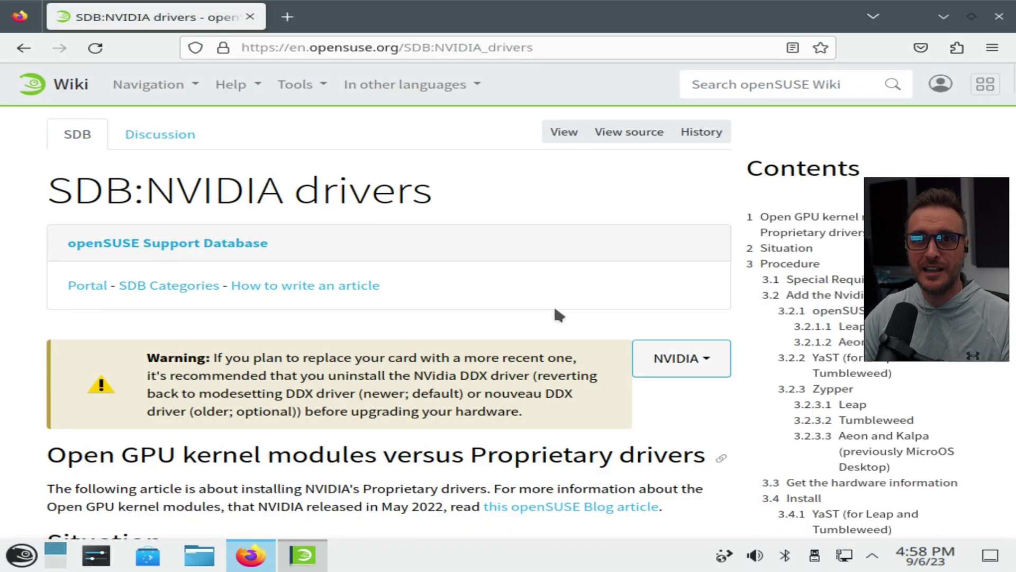
- Highlight the line about NVIDIA's .run file in the SDB:NVIDIA drivers article
scroll(553, 307, "down", 5)
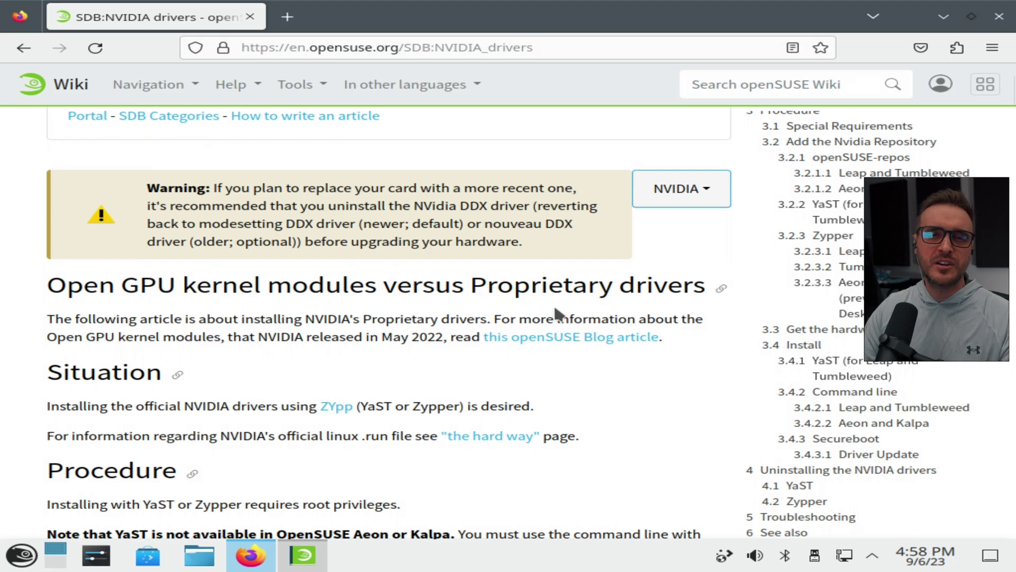
left_click_drag(541, 122, 225, 105)
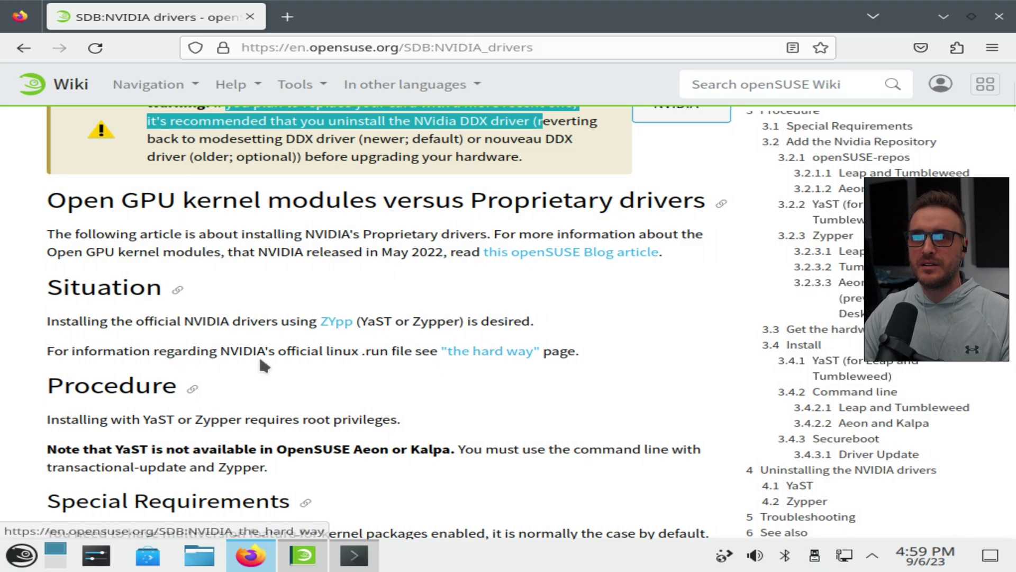
left_click_drag(71, 350, 422, 352)
left_click(394, 375)
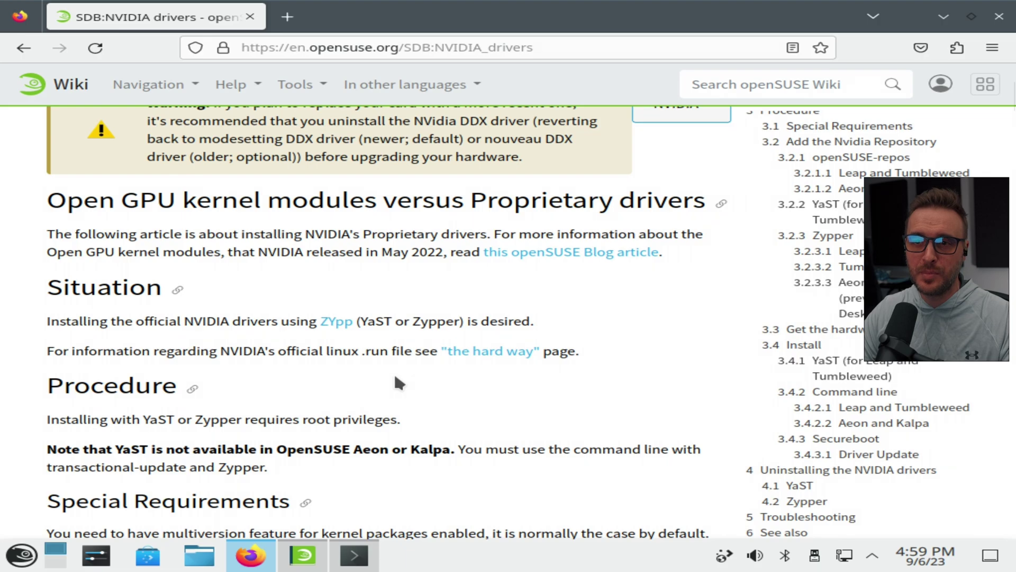
- Further down the article, highlight the multiversion requirement sentence, then clear it
scroll(394, 377, "down", 1)
scroll(398, 382, "down", 3)
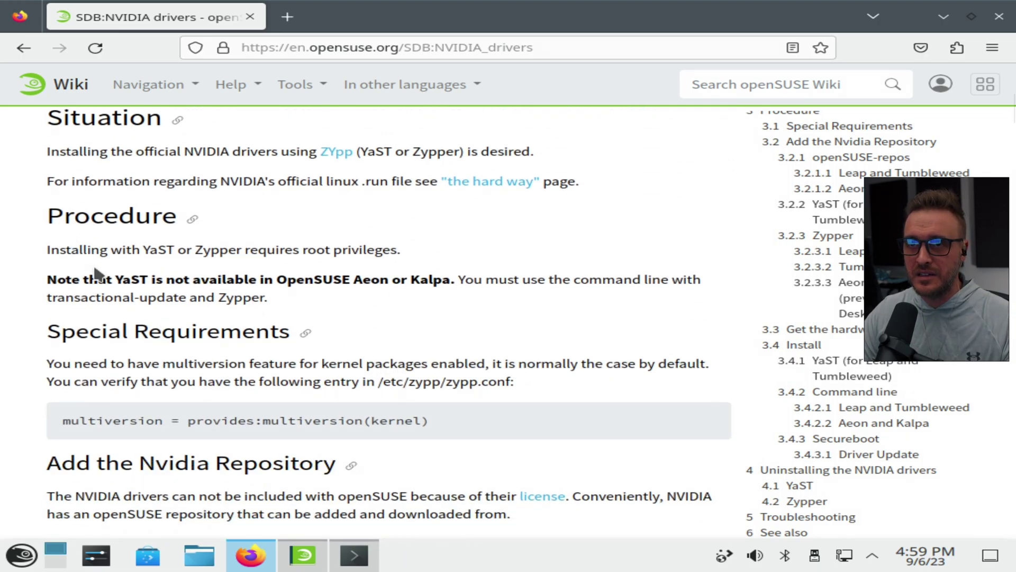
left_click_drag(205, 364, 337, 366)
left_click(416, 376)
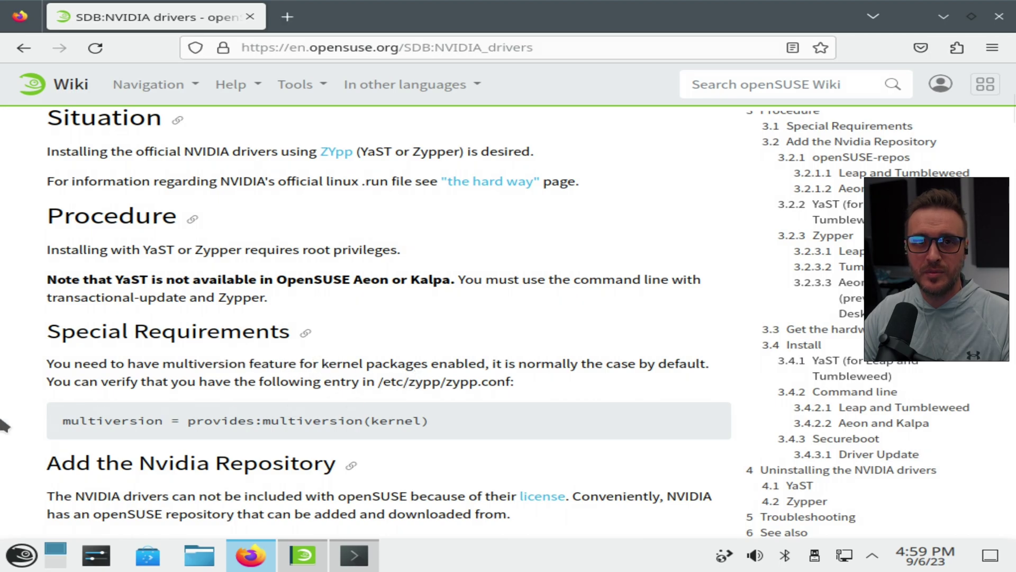